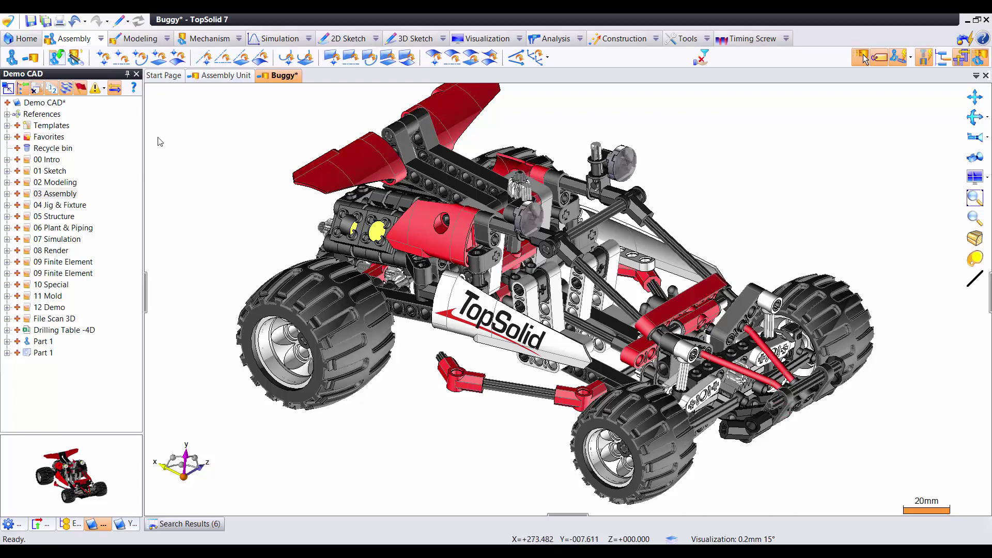
- Bring up the panel list menu from the Demo CAD panel header beside the Buggy assembly
right_click(79, 75)
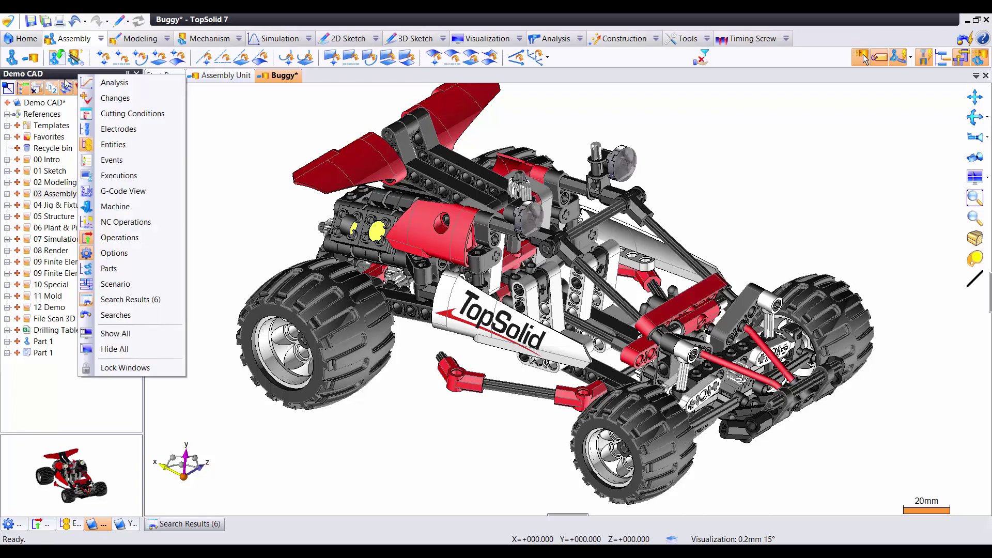
- Show the Searches panel and create Search 1 under My Searches from the Blank Template
left_click(123, 318)
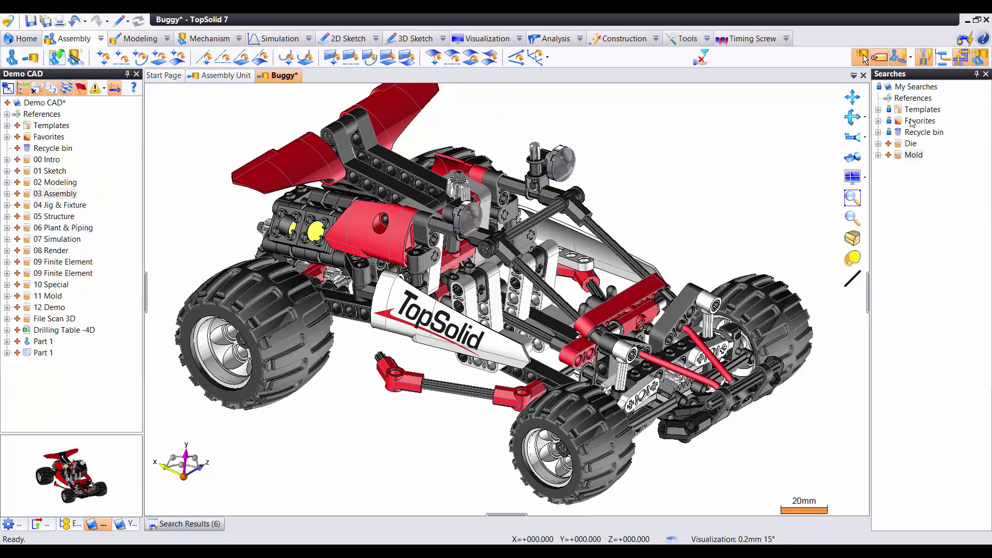
right_click(922, 89)
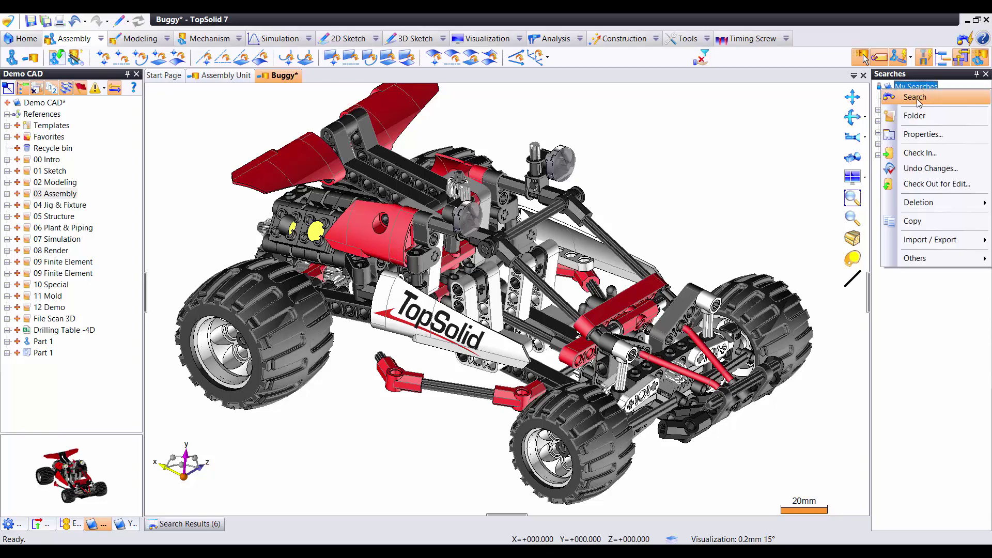
left_click(929, 102)
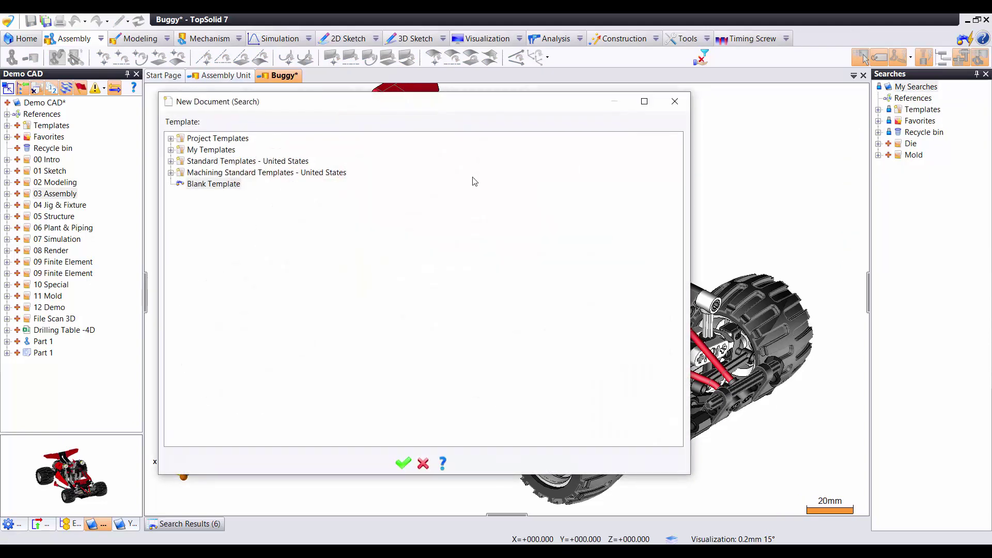
left_click(401, 467)
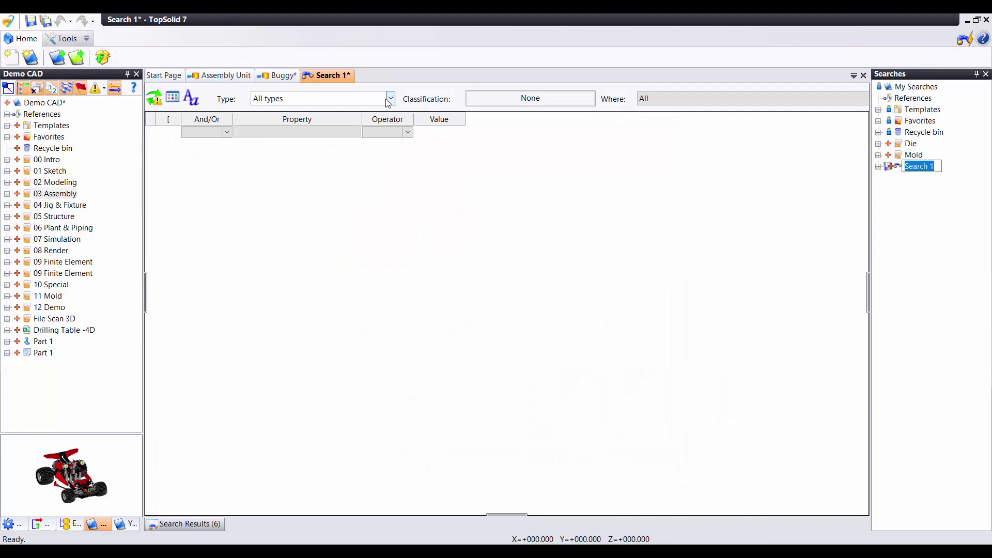
- Restrict Search 1's document type from All types to Family only and apply it
left_click(312, 101)
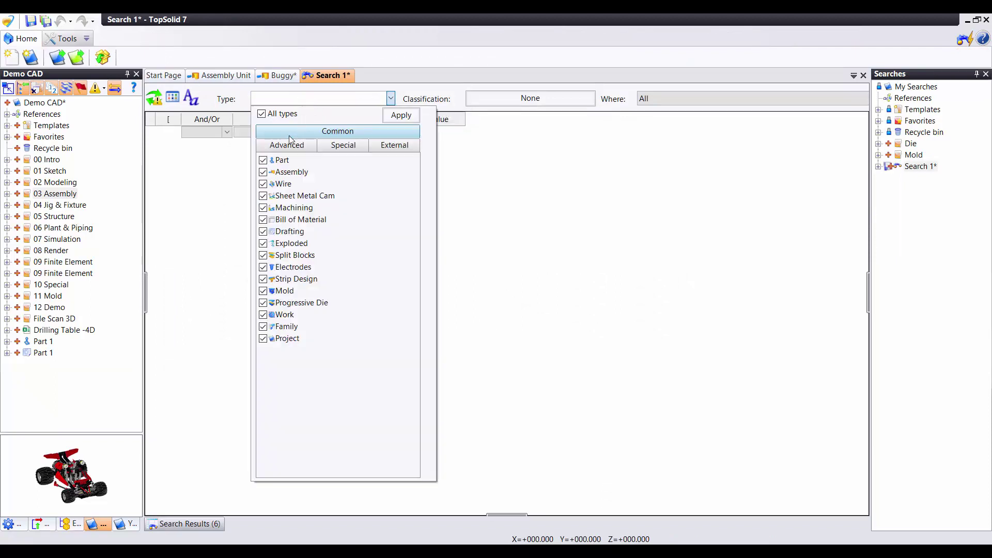
left_click(261, 114)
left_click(263, 326)
left_click(403, 118)
left_click(402, 115)
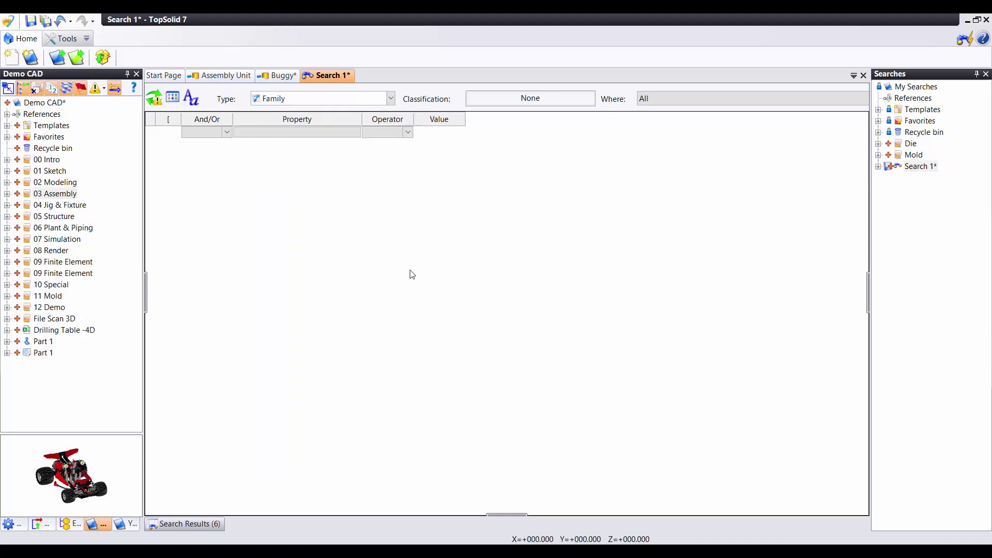
left_click(333, 135)
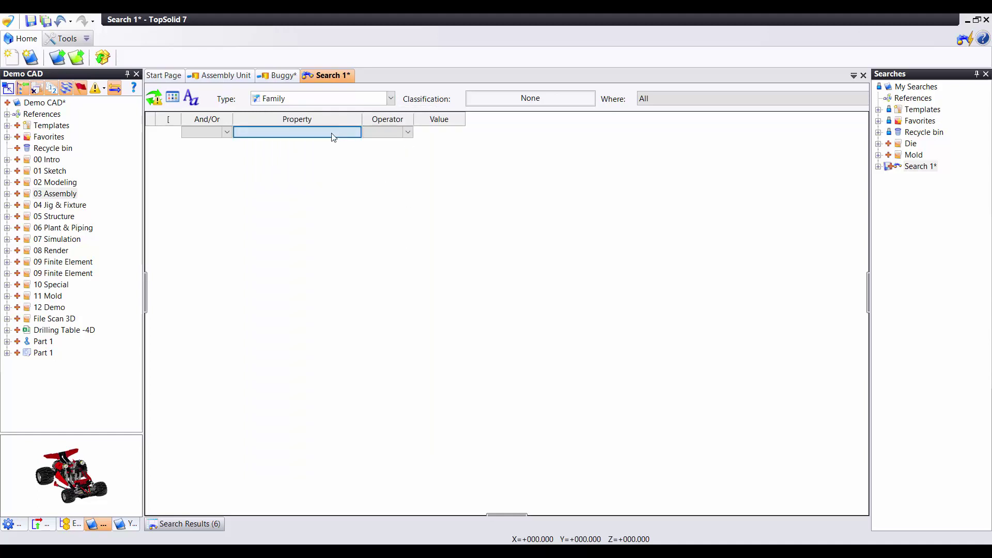
- Add a first criterion on the Standard > General Name property with operator Contains
left_click(333, 136)
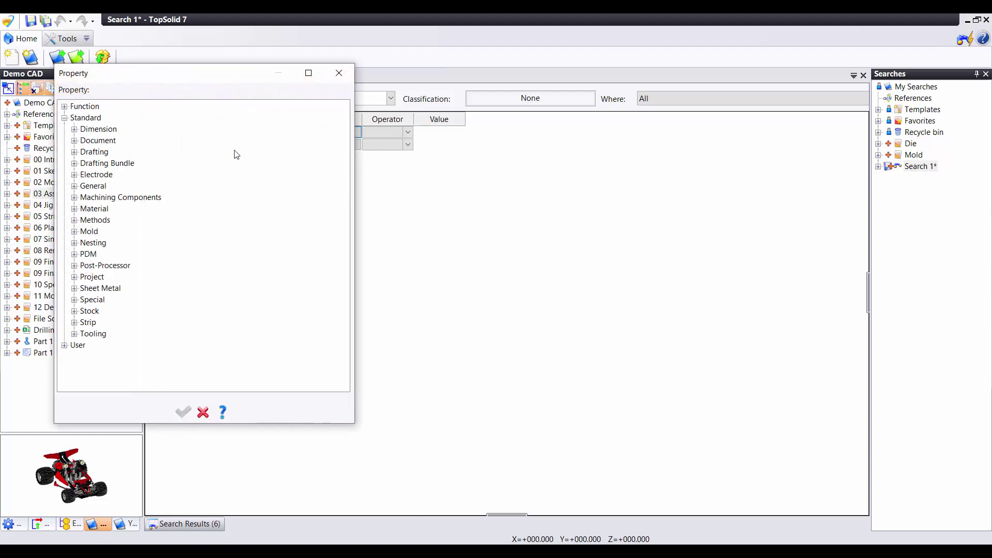
left_click(75, 187)
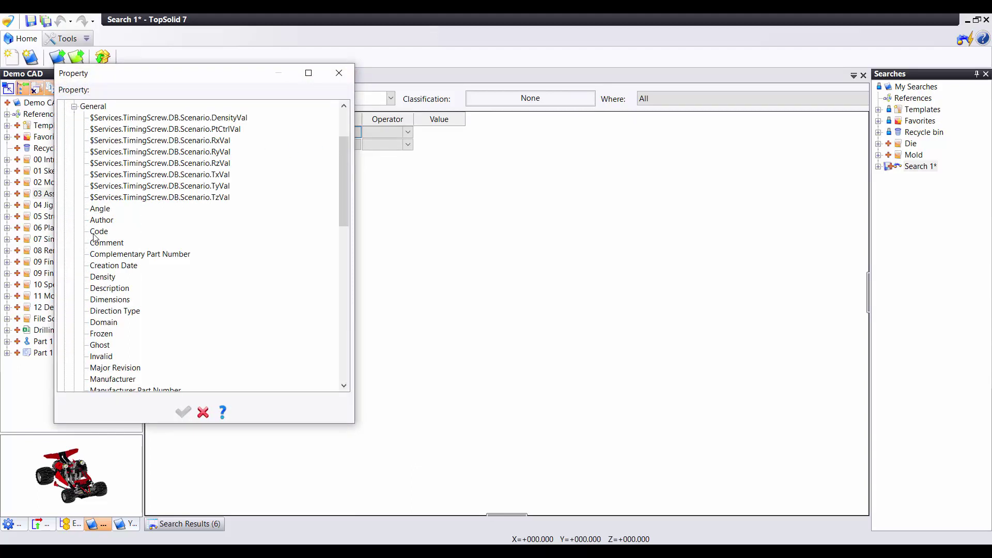
scroll(143, 252, "down", 1)
scroll(142, 252, "down", 1)
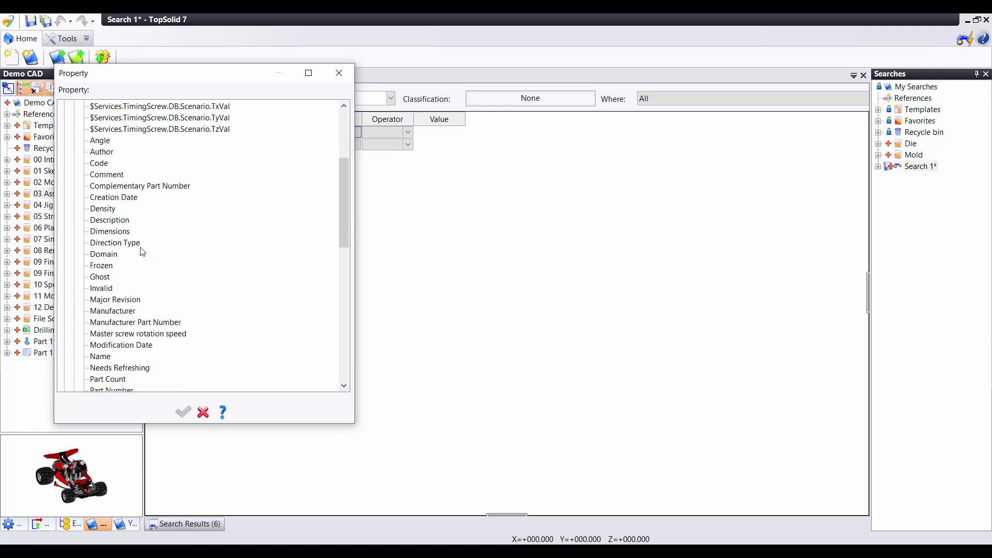
scroll(142, 252, "down", 1)
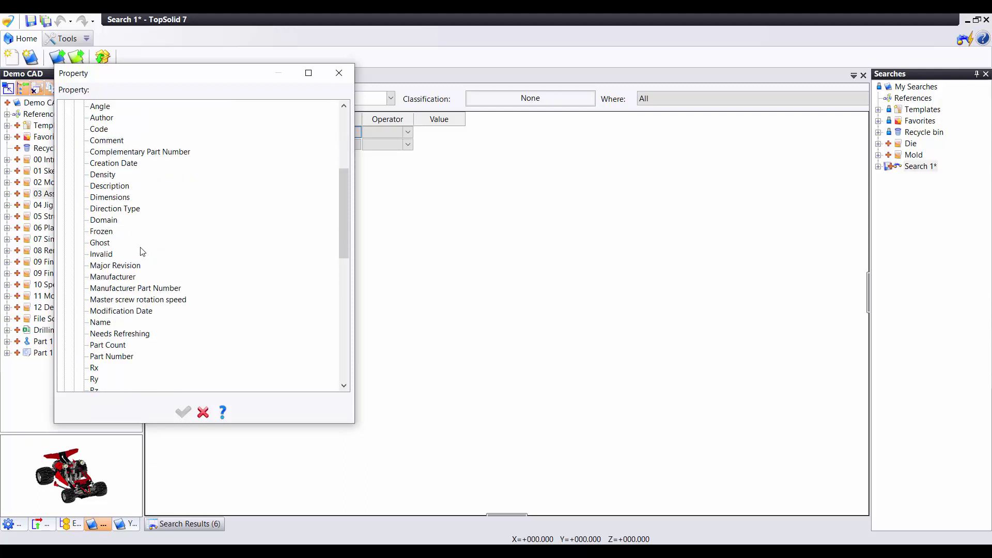
left_click(106, 323)
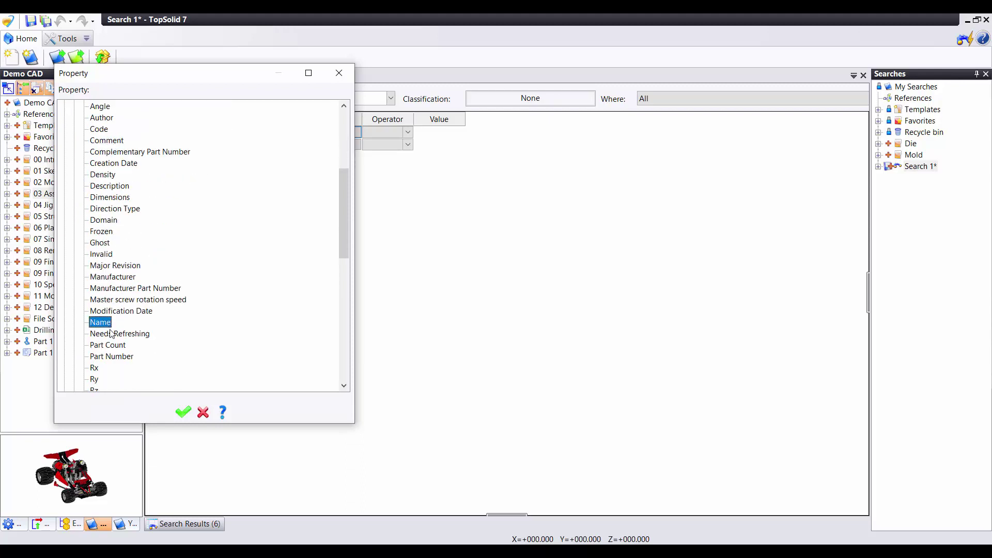
left_click(183, 411)
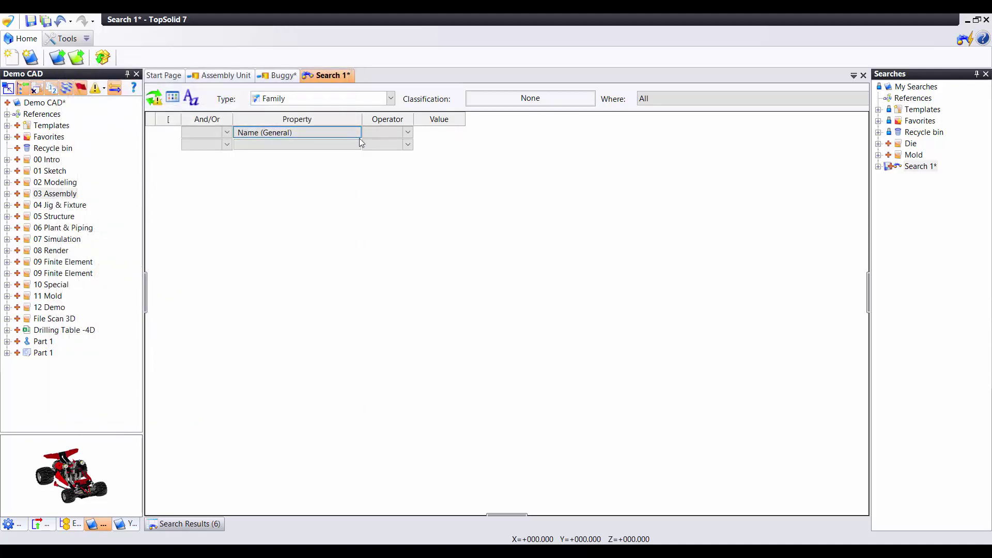
left_click(408, 131)
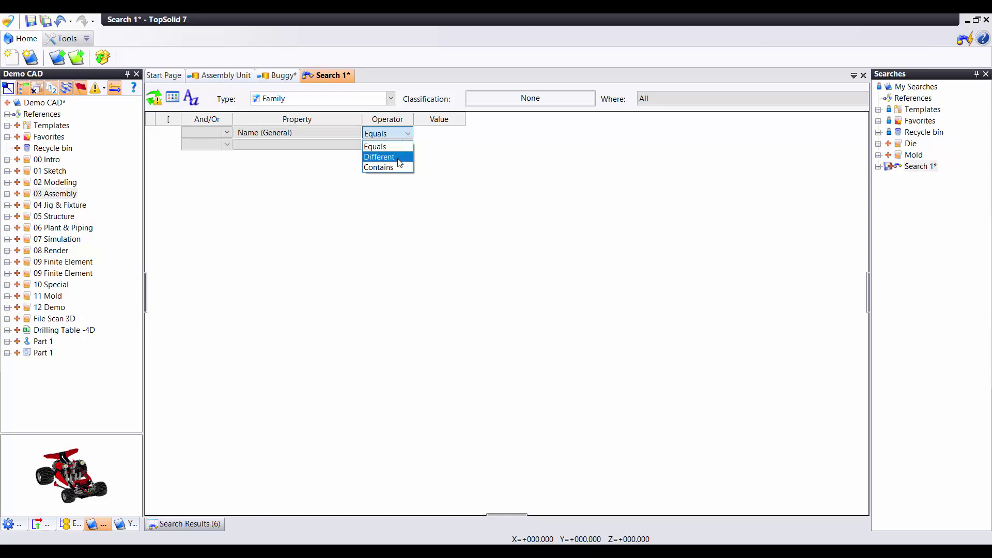
left_click(400, 168)
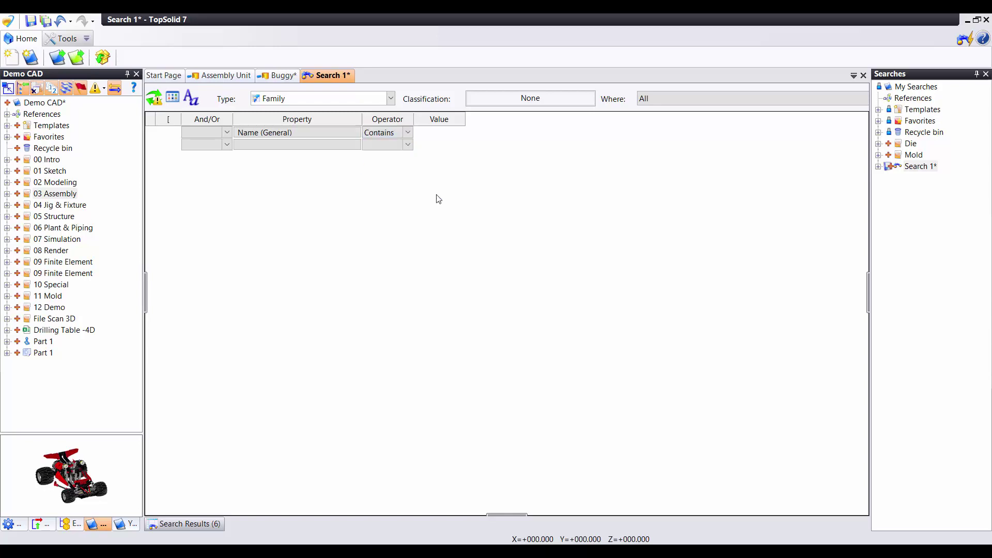
left_click(449, 133)
- Enter 4726 as the Name value, keep the Where scope All, and include project references
type("4")
type("726")
left_click(944, 217)
left_click(976, 73)
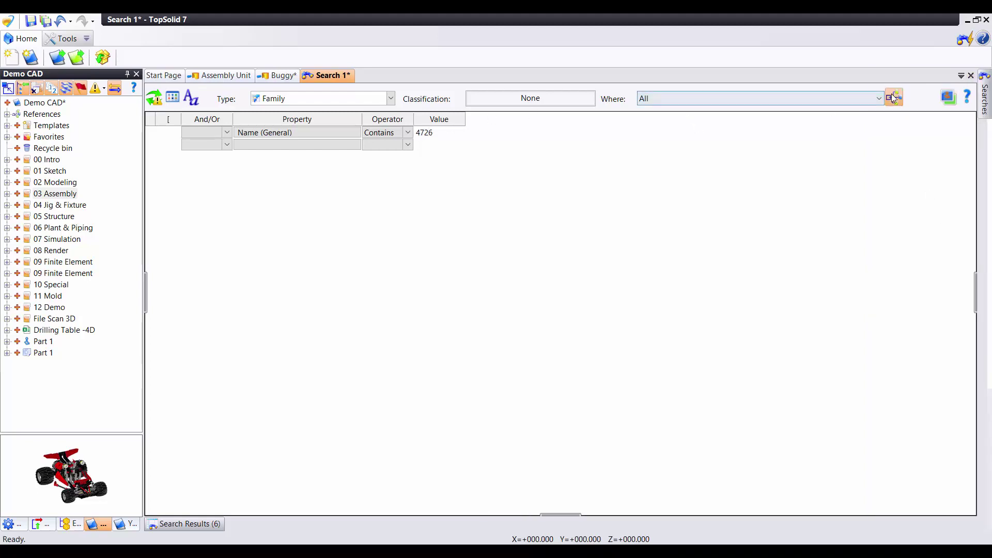
left_click(811, 100)
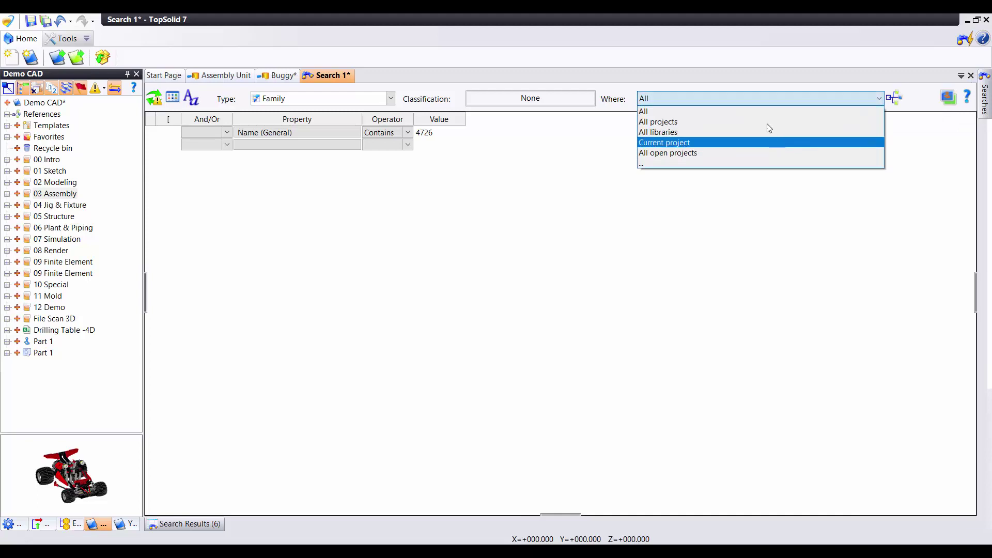
left_click(766, 109)
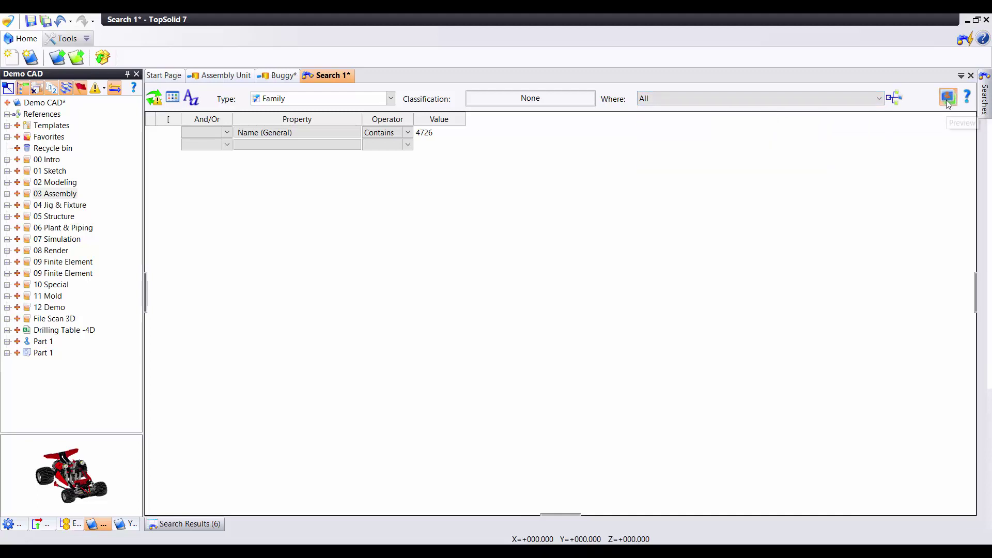
left_click(895, 104)
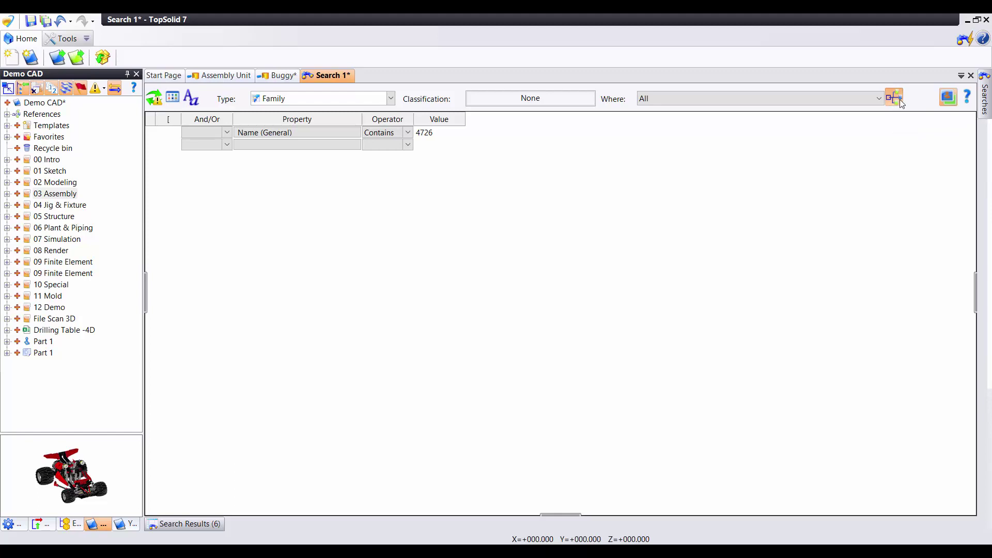
- Rename the unsaved Search 1 to Screw4762 in the searches list
left_click(984, 98)
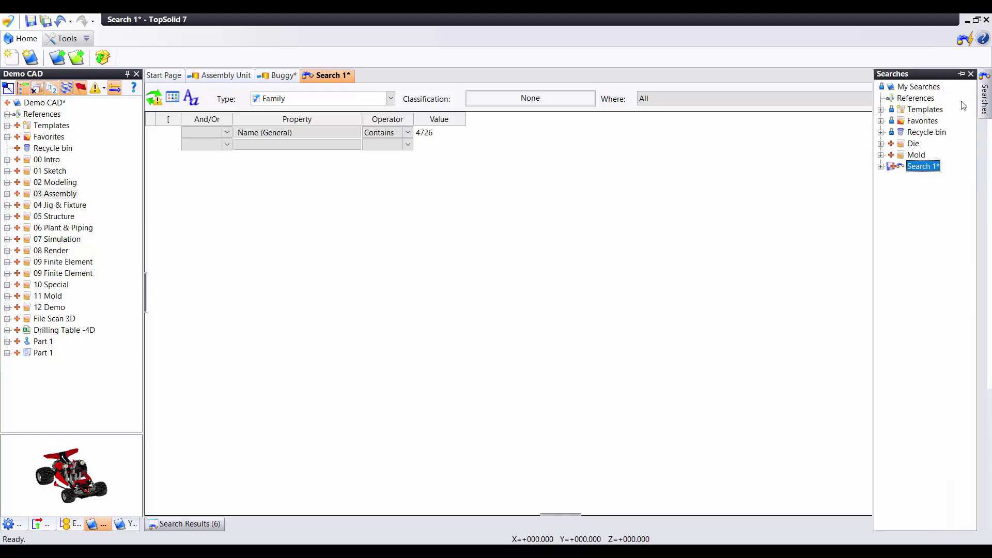
left_click(925, 167)
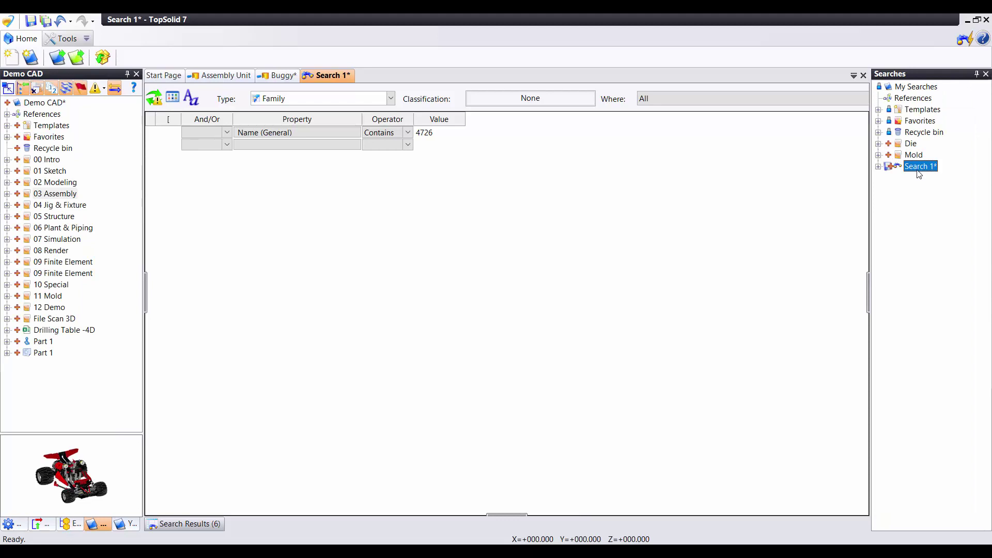
right_click(919, 174)
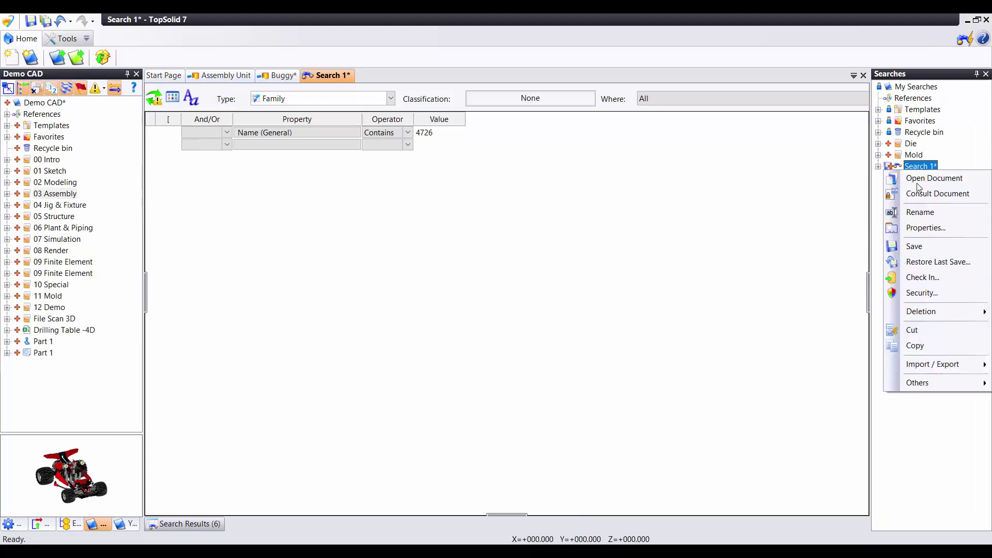
left_click(920, 213)
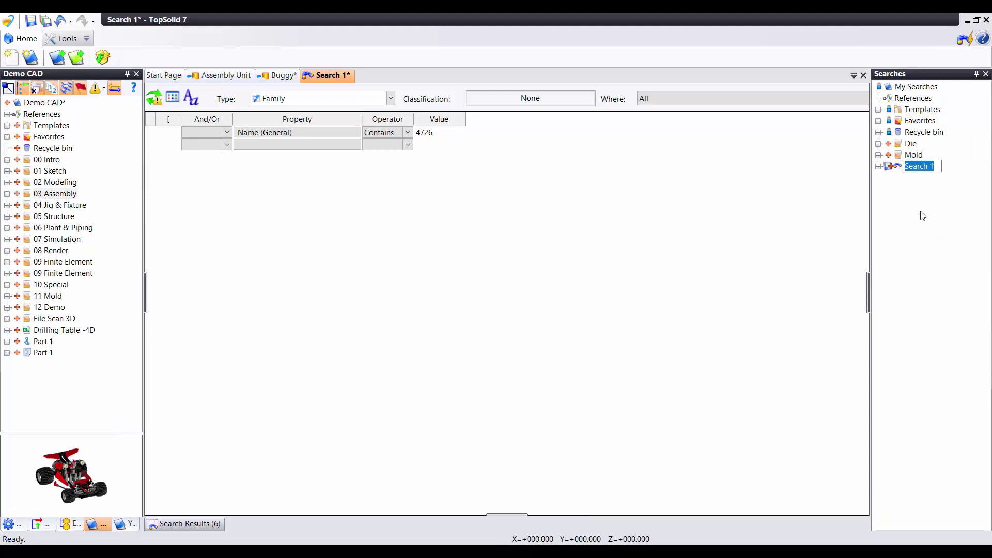
type("Screw")
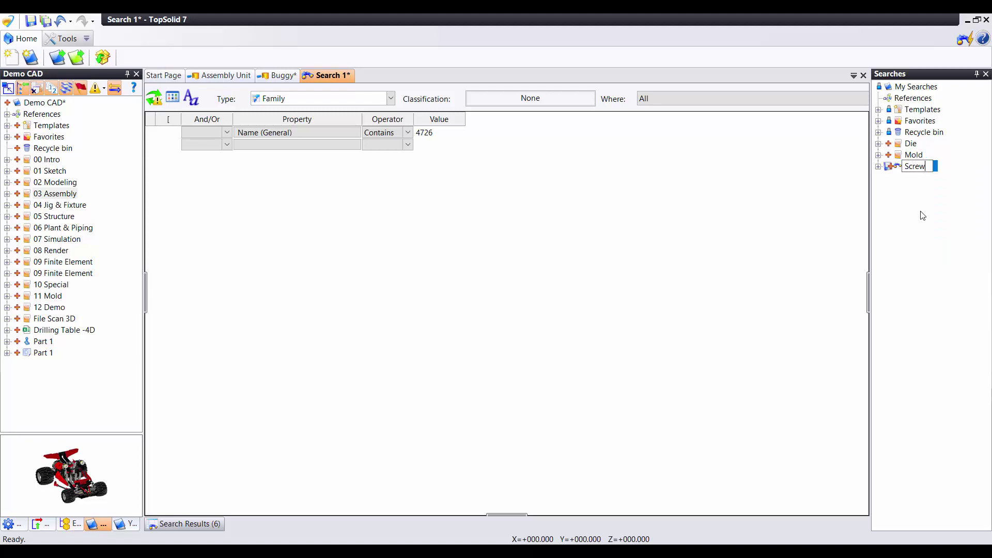
type("476")
type("2")
key("Return")
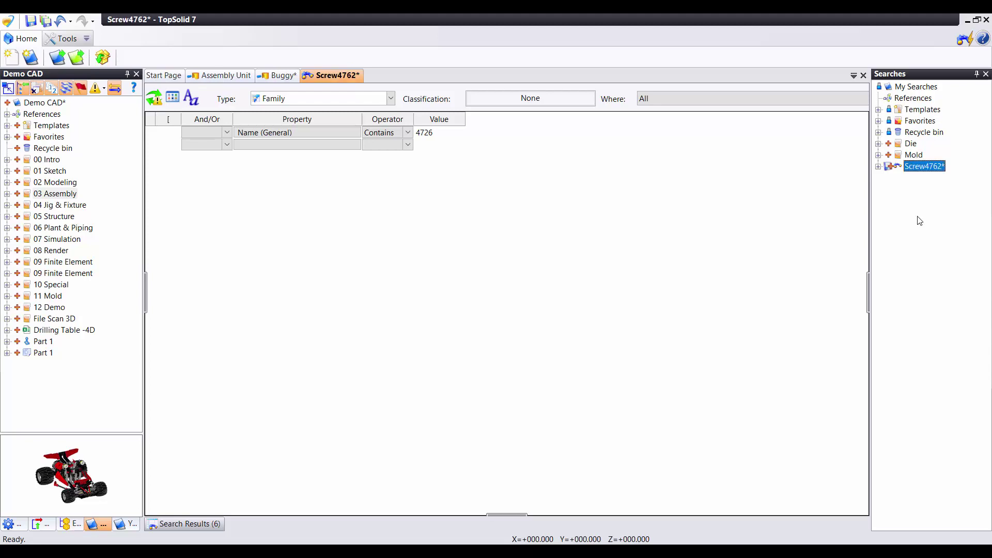
- Correct the Name criterion value from 4726 to 4762
left_click(423, 136)
left_click_drag(424, 135, 450, 123)
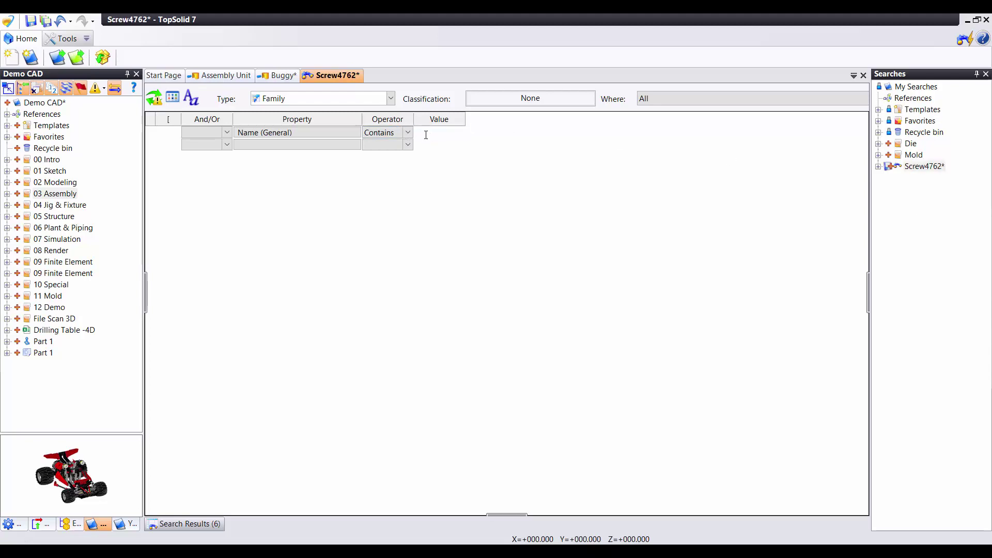
type("62")
- Check in the Screw4762 search and close it to return to Buggy
right_click(351, 76)
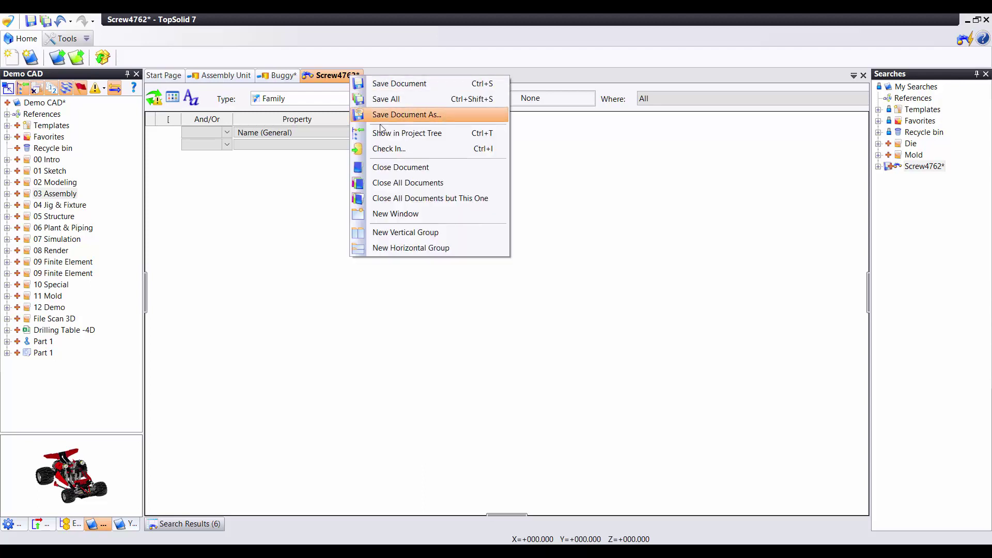
left_click(387, 149)
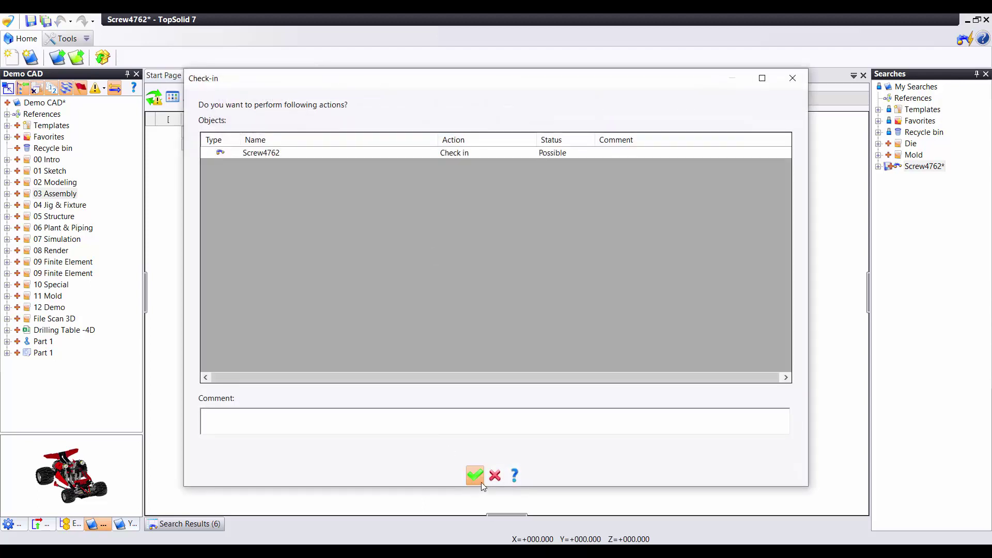
left_click(470, 473)
left_click(351, 76)
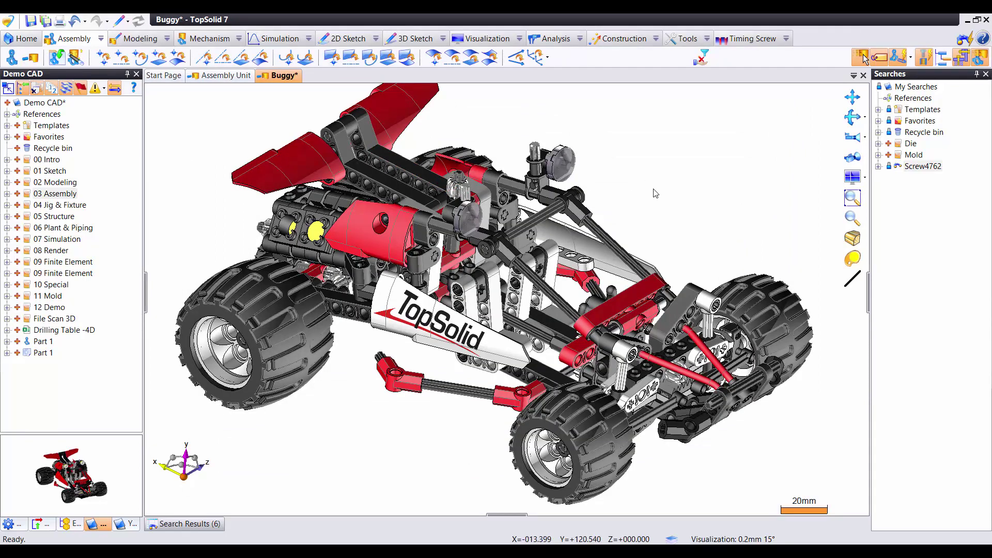
- Run Screw4762 and drag the TopSolid ISO Mechanical cap screw result into the Buggy 3D view
scroll(431, 405, "down", 1)
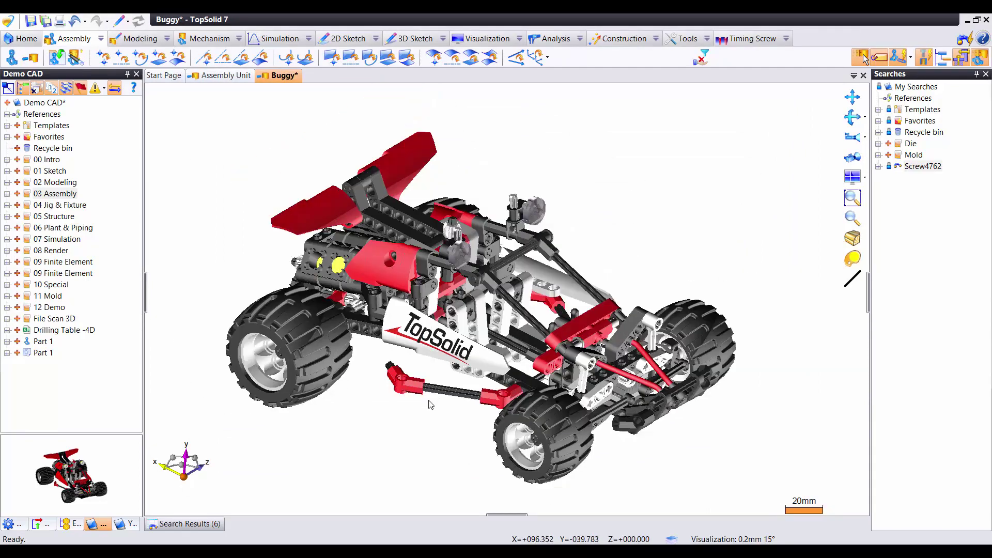
left_click(923, 168)
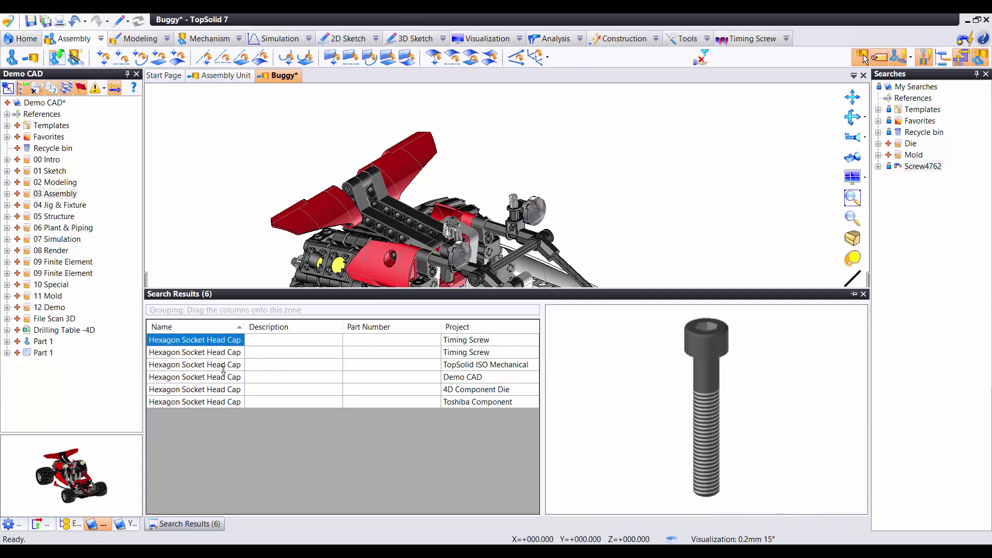
left_click_drag(227, 368, 355, 335)
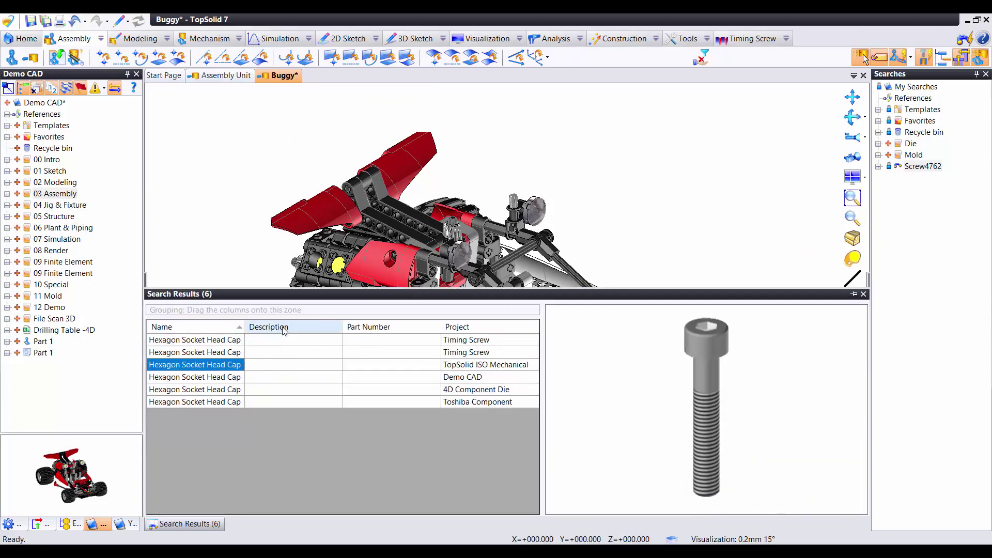
left_click_drag(244, 326, 332, 327)
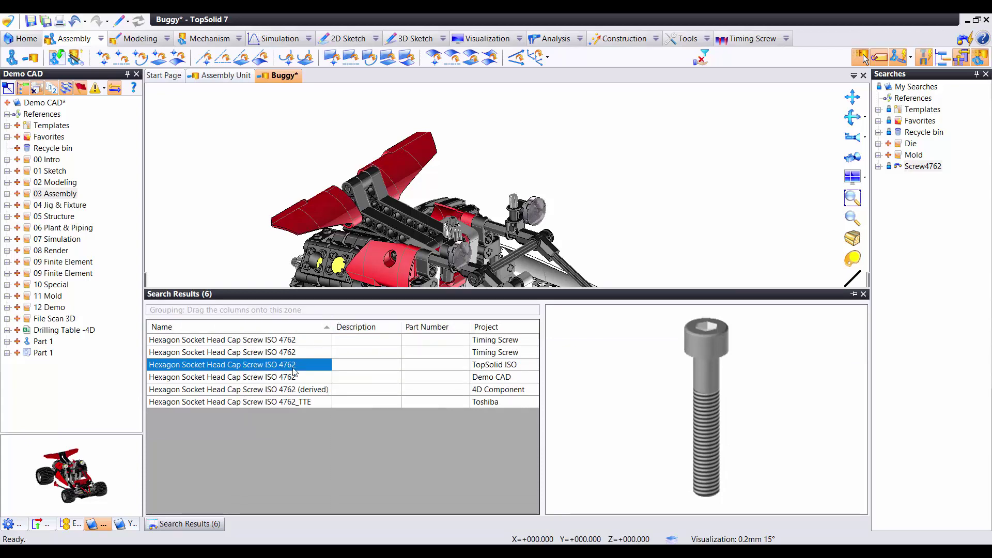
left_click_drag(235, 368, 253, 200)
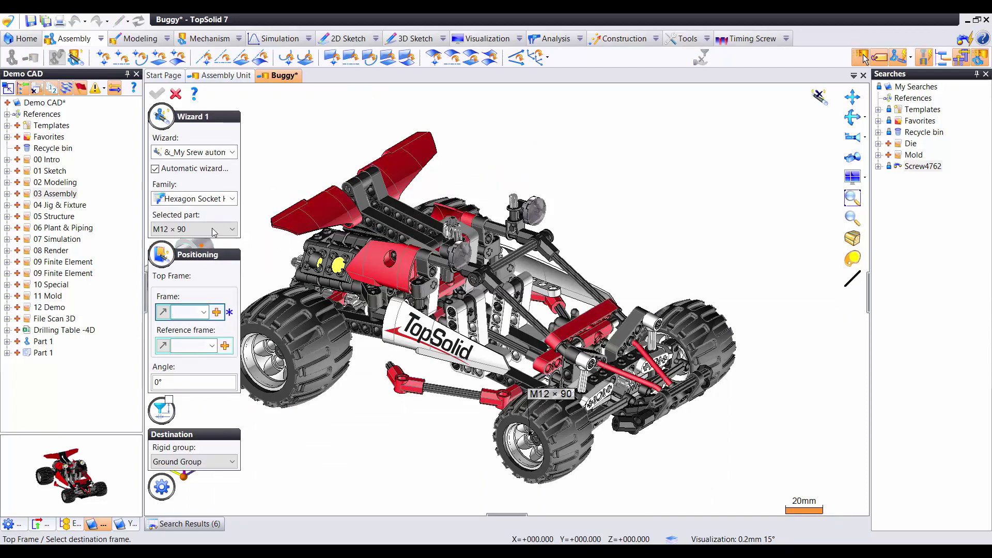
- Choose M5 × 50 from the Selected part size list for the inserted cap screw
left_click(232, 229)
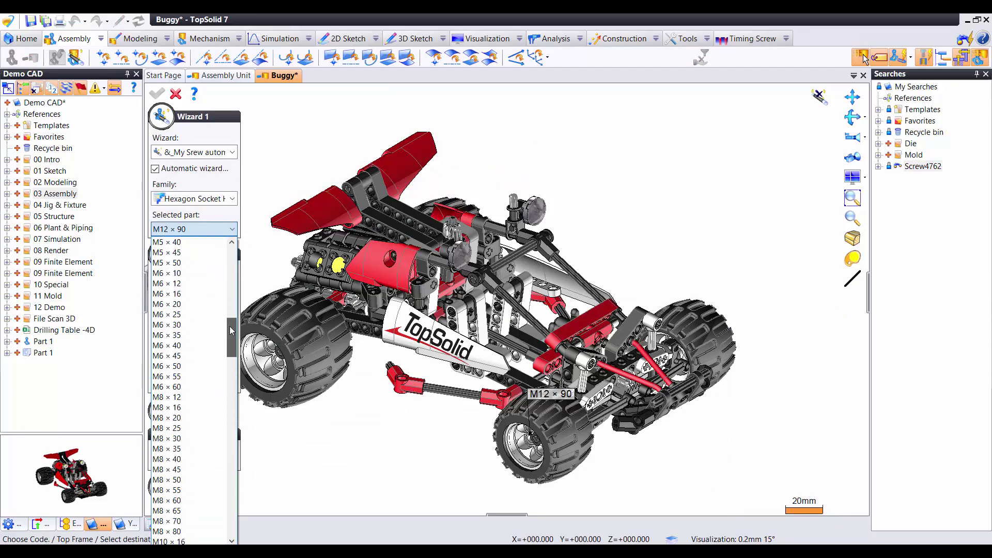
left_click_drag(233, 381, 233, 336)
left_click(197, 265)
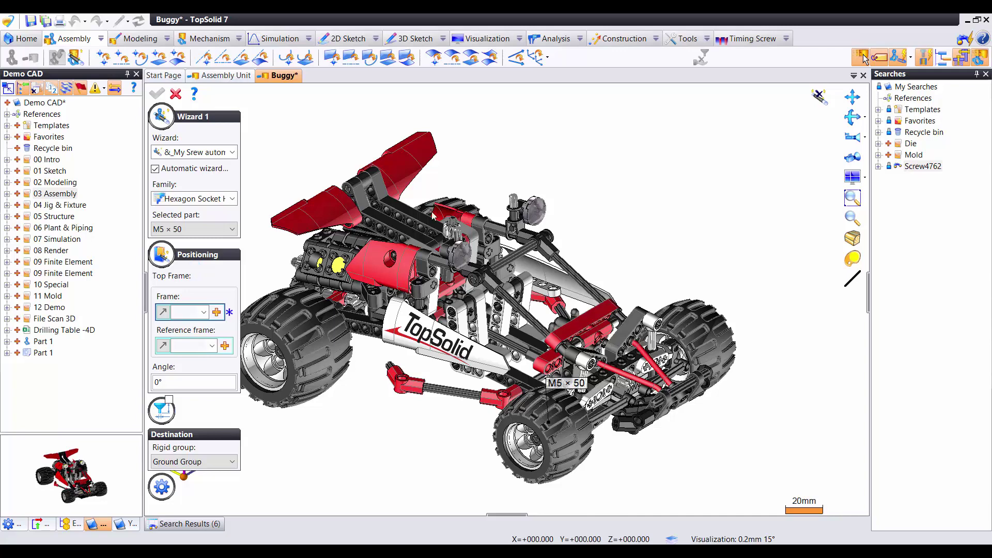